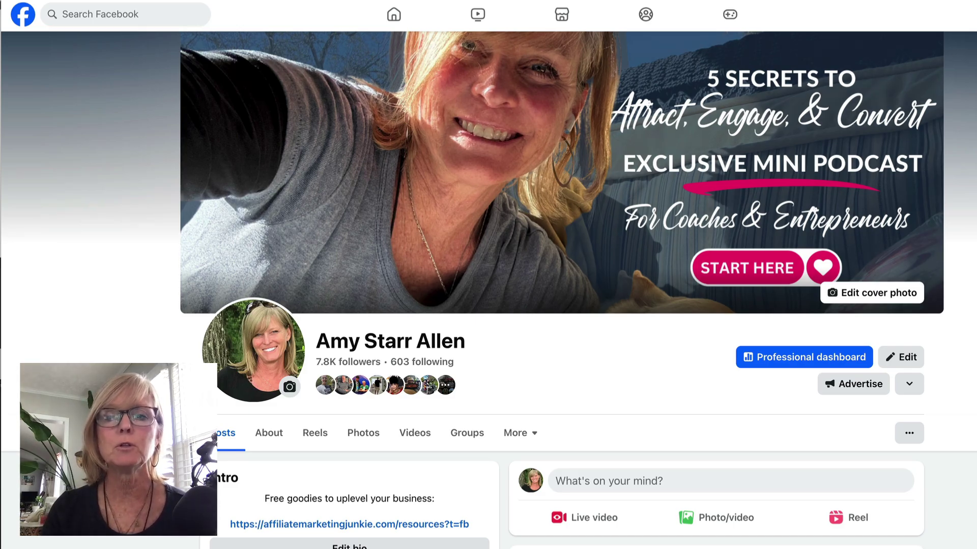
Open the Professional dashboard and its detailed Views insights
{"action": "scroll", "coordinate": [489, 290], "scroll_direction": "down", "scroll_amount": 1}
{"action": "scroll", "coordinate": [488, 290], "scroll_direction": "up", "scroll_amount": 1}
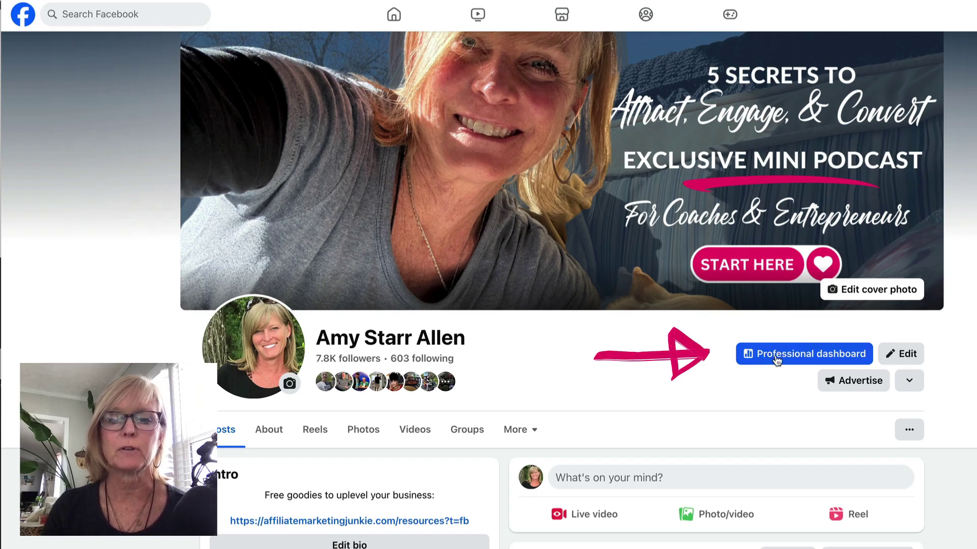
{"action": "left_click", "coordinate": [775, 356]}
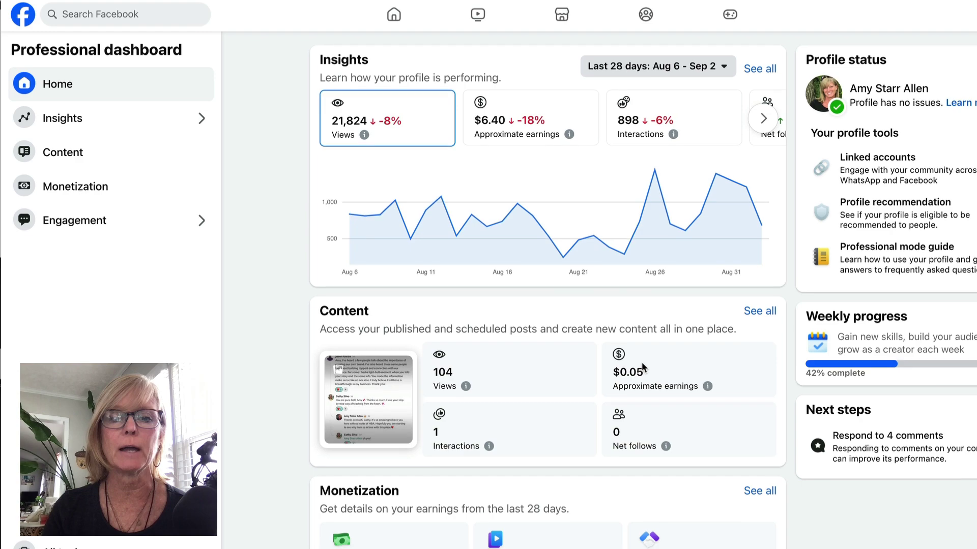
{"action": "scroll", "coordinate": [643, 366], "scroll_direction": "down", "scroll_amount": 7}
{"action": "scroll", "coordinate": [642, 366], "scroll_direction": "up", "scroll_amount": 7}
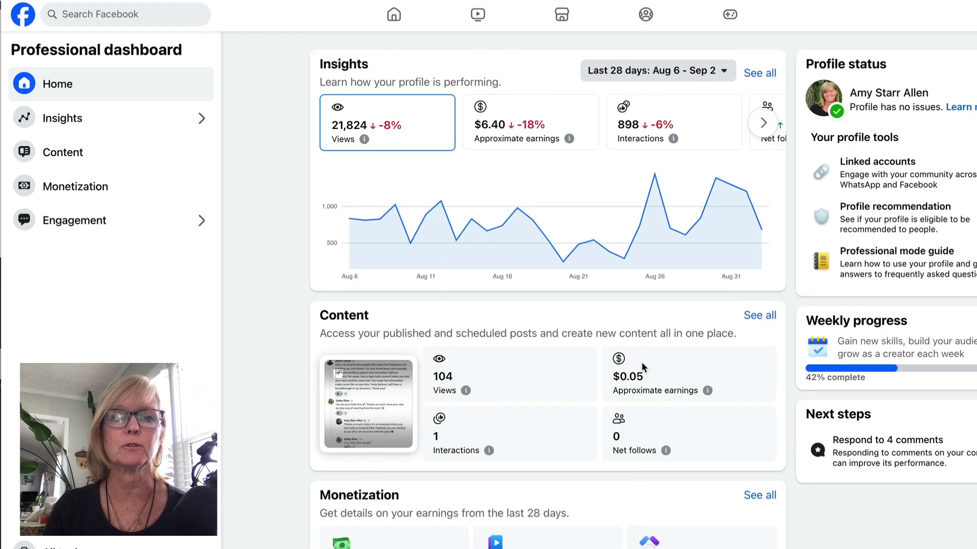
{"action": "left_click", "coordinate": [168, 119]}
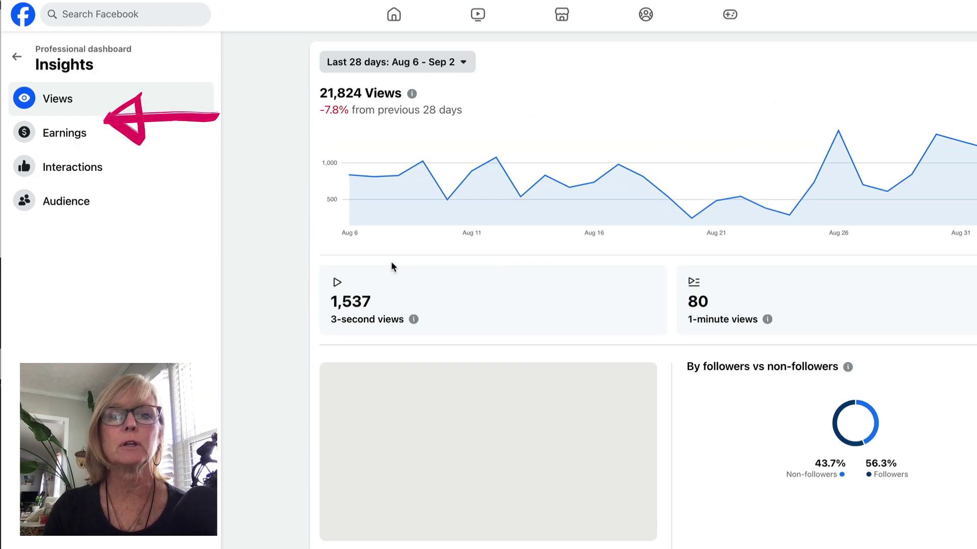
{"action": "scroll", "coordinate": [502, 258], "scroll_direction": "down", "scroll_amount": 3}
{"action": "scroll", "coordinate": [619, 224], "scroll_direction": "up", "scroll_amount": 3}
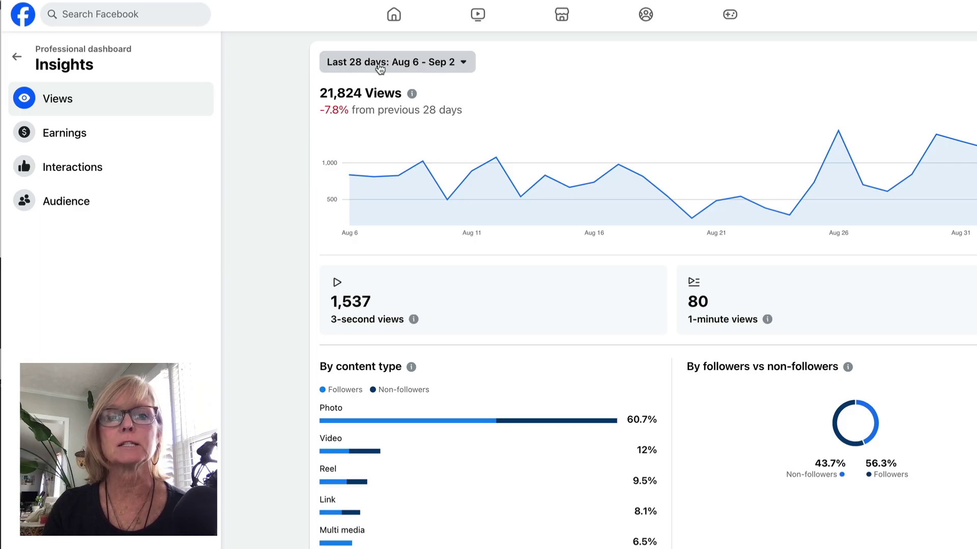
Keep the Last 28 days range, review Top content, then open the Content library
{"action": "left_click", "coordinate": [464, 65]}
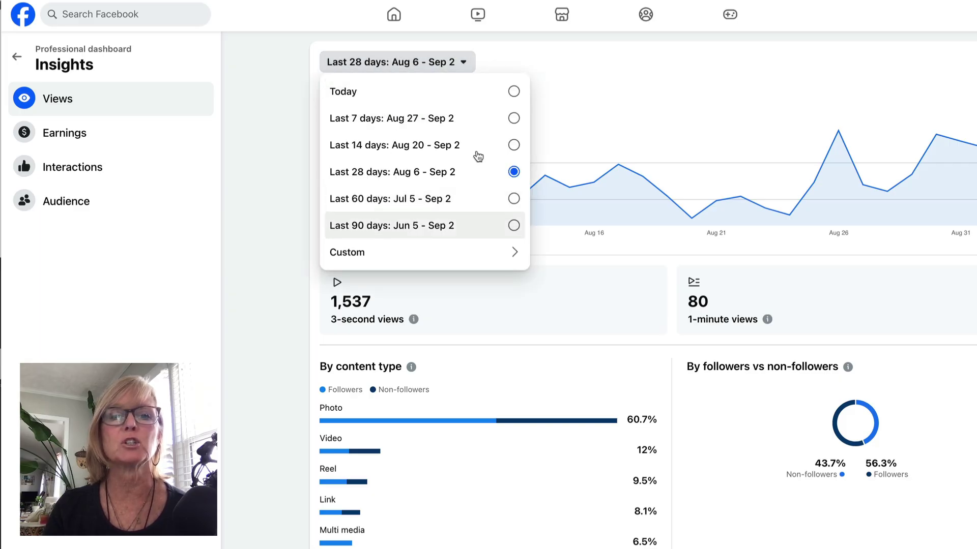
{"action": "left_click", "coordinate": [566, 103]}
{"action": "scroll", "coordinate": [589, 213], "scroll_direction": "down", "scroll_amount": 4}
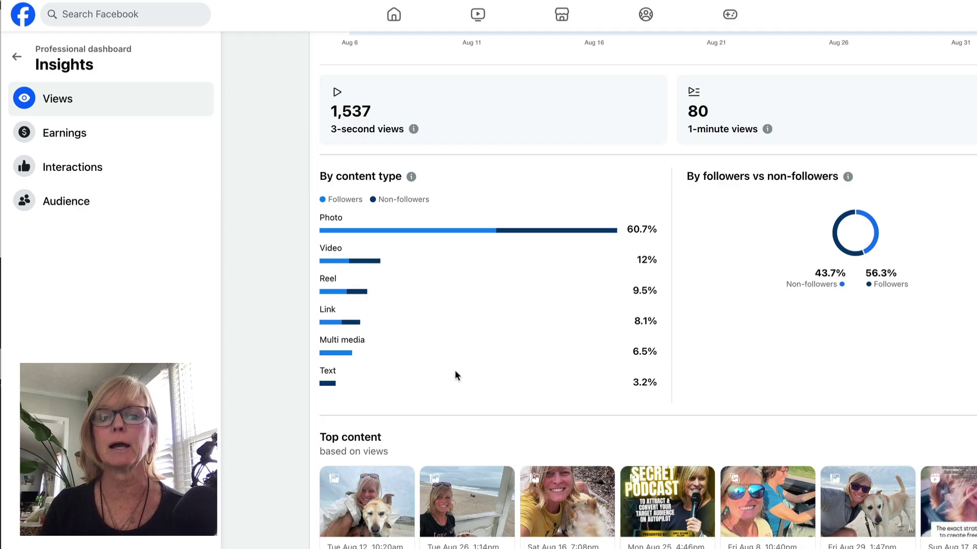
{"action": "scroll", "coordinate": [472, 380], "scroll_direction": "down", "scroll_amount": 2}
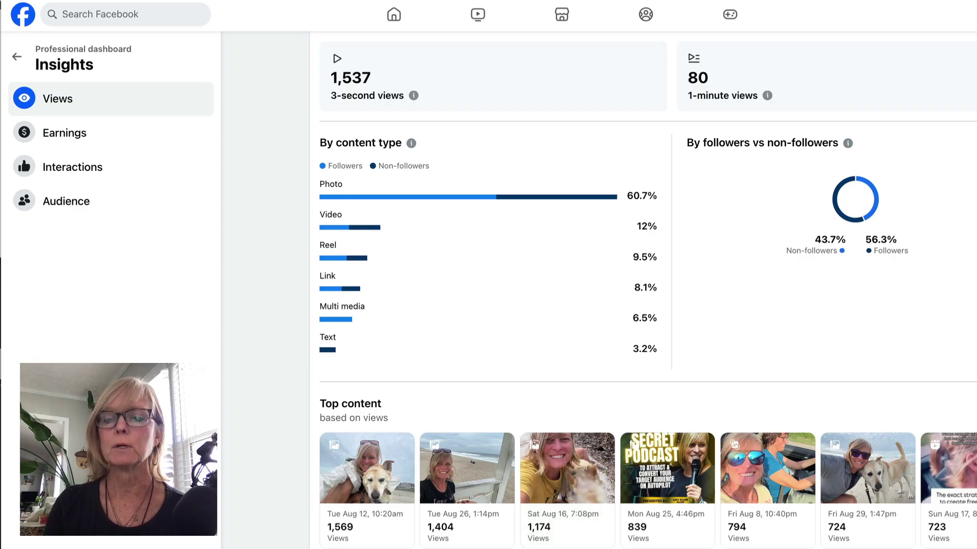
{"action": "left_click", "coordinate": [959, 407]}
{"action": "scroll", "coordinate": [798, 335], "scroll_direction": "down", "scroll_amount": 3}
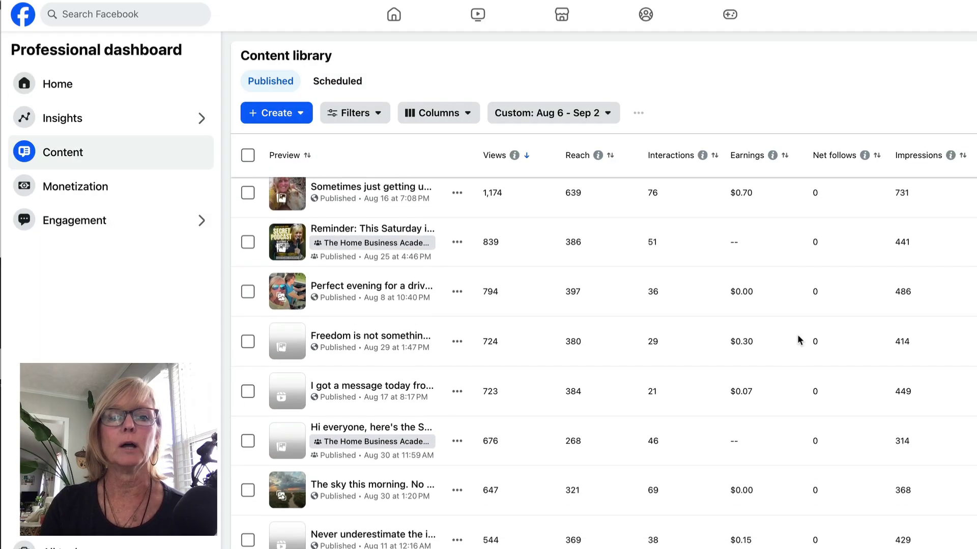
{"action": "scroll", "coordinate": [798, 334], "scroll_direction": "up", "scroll_amount": 3}
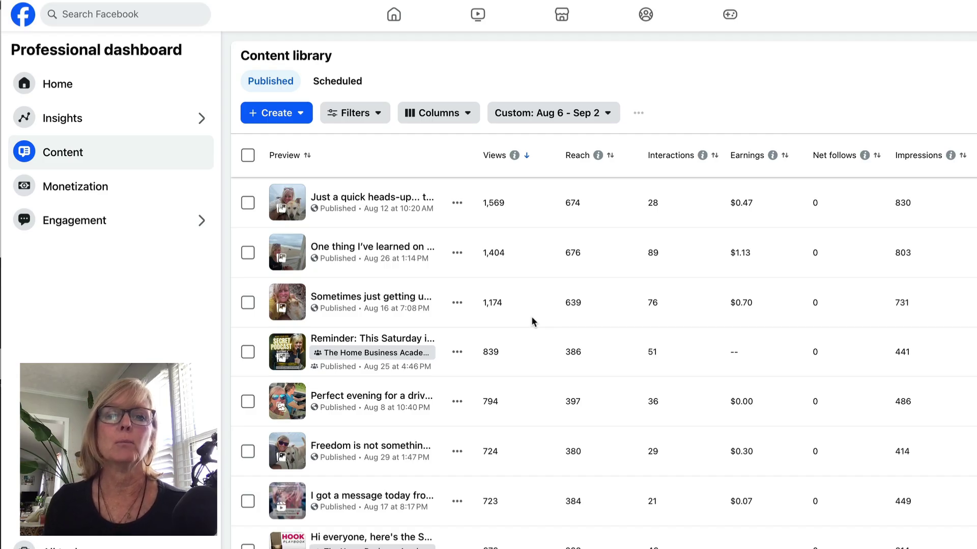
{"action": "left_click", "coordinate": [379, 113]}
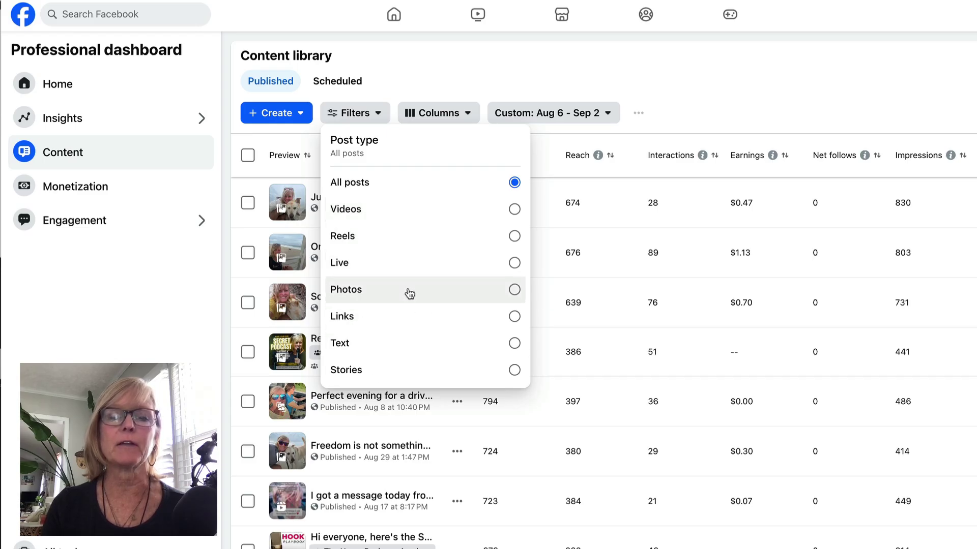
{"action": "left_click", "coordinate": [740, 115]}
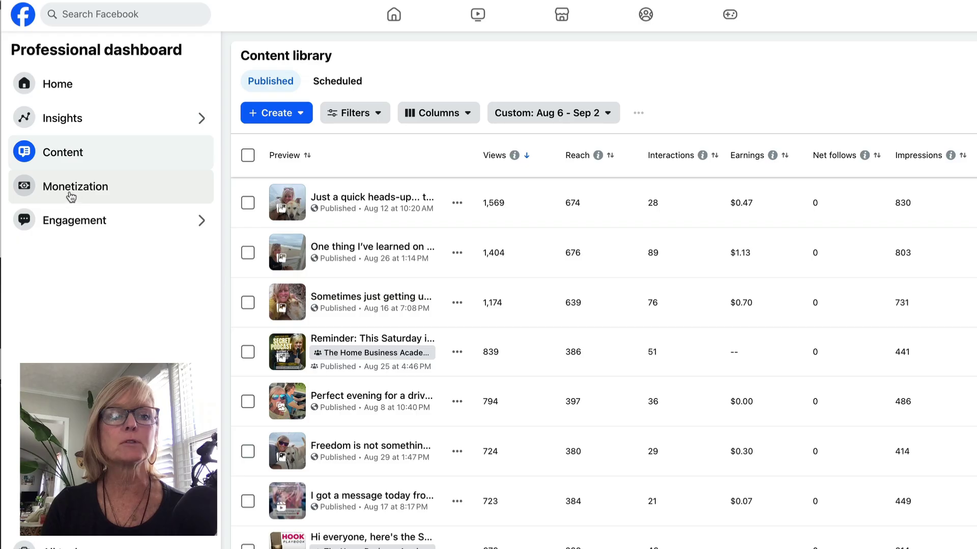
Check comments in Comments manager, then view dashboard home showing 21,824 views, down 8%
{"action": "left_click", "coordinate": [74, 223]}
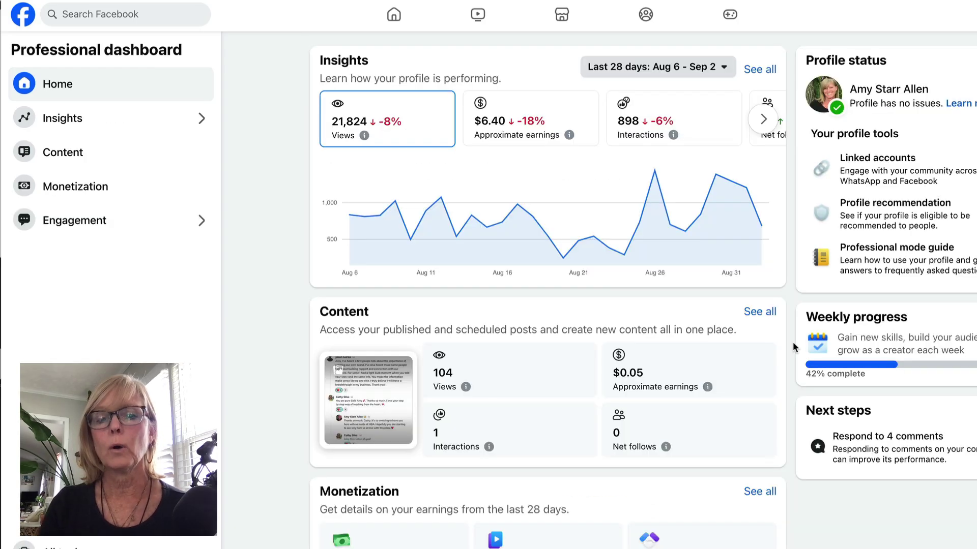
{"action": "scroll", "coordinate": [793, 341], "scroll_direction": "down", "scroll_amount": 2}
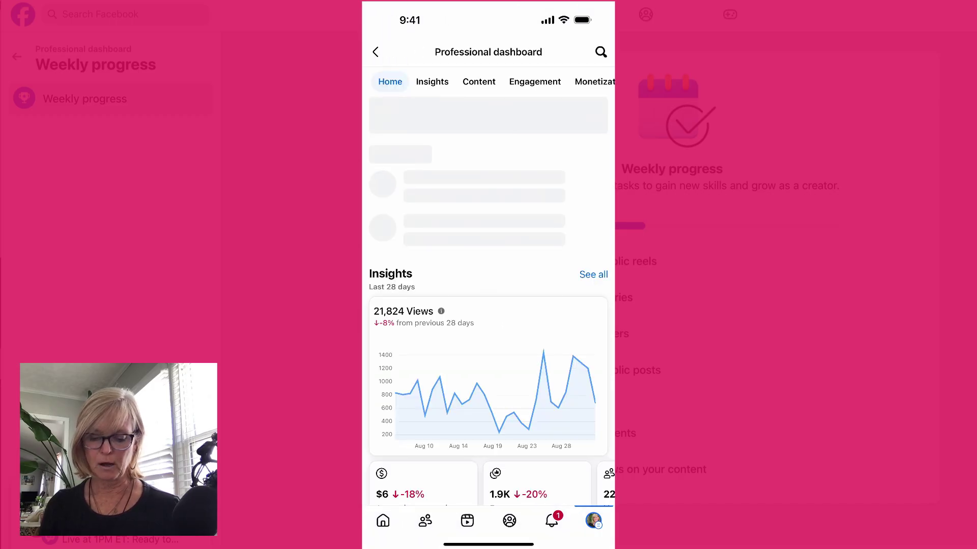
{"action": "scroll", "coordinate": [488, 306], "scroll_direction": "up", "scroll_amount": 10}
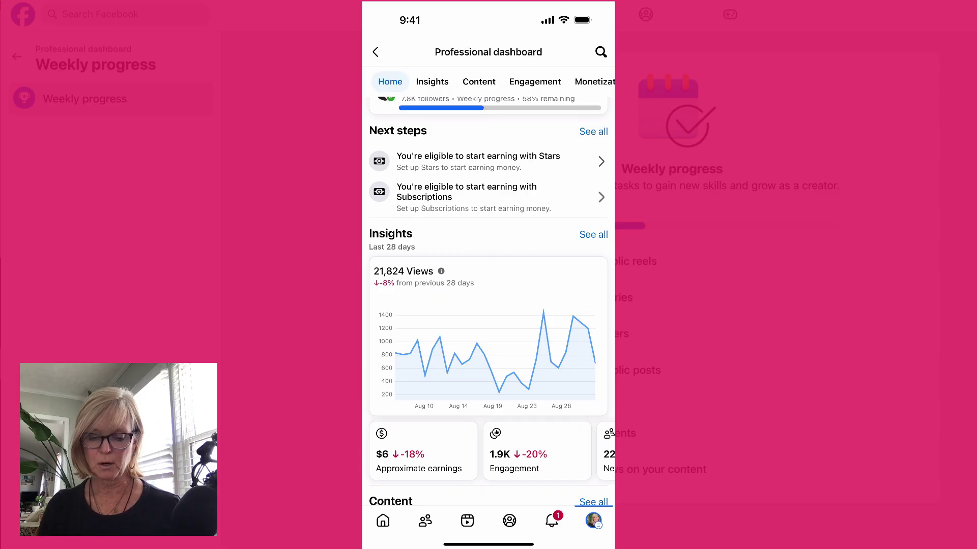
{"action": "scroll", "coordinate": [489, 305], "scroll_direction": "up", "scroll_amount": 1}
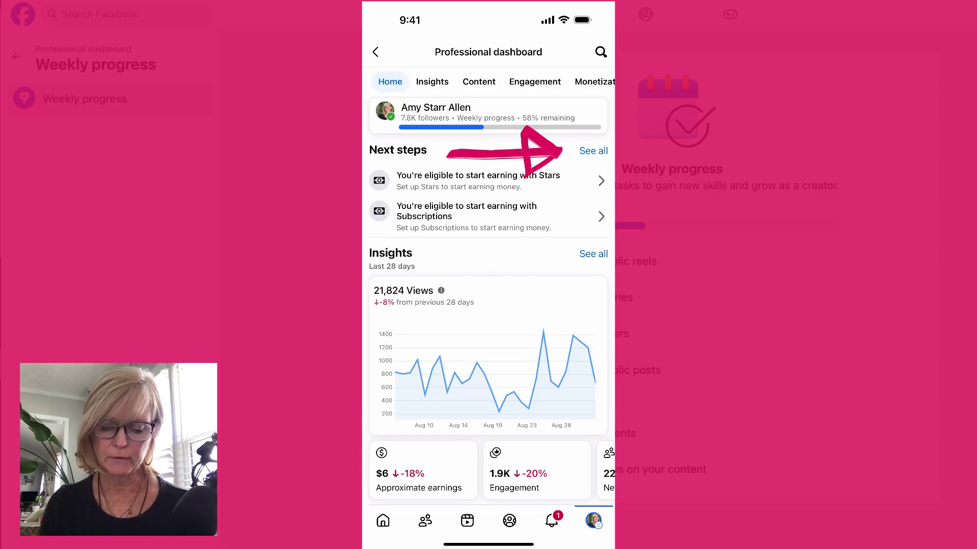
{"action": "left_click", "coordinate": [594, 151]}
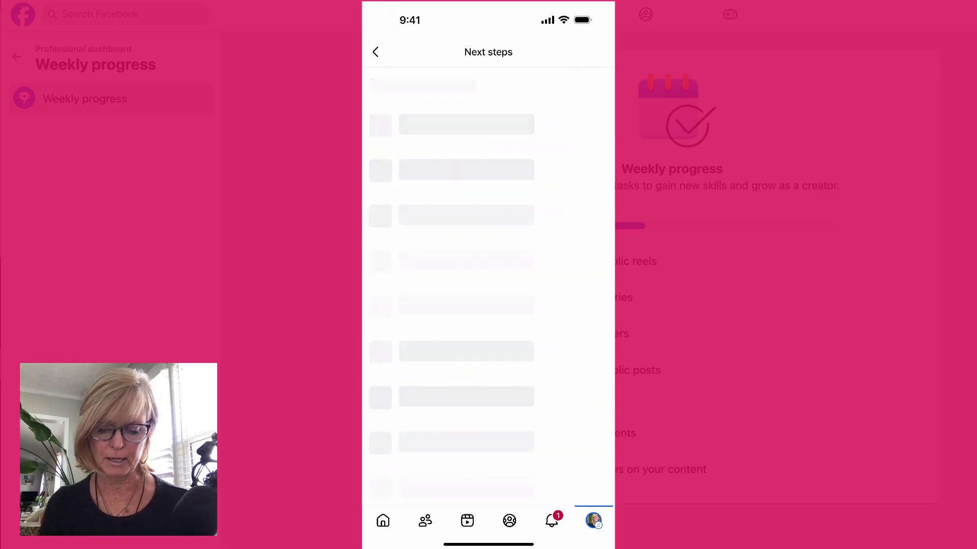
{"action": "left_click", "coordinate": [489, 158]}
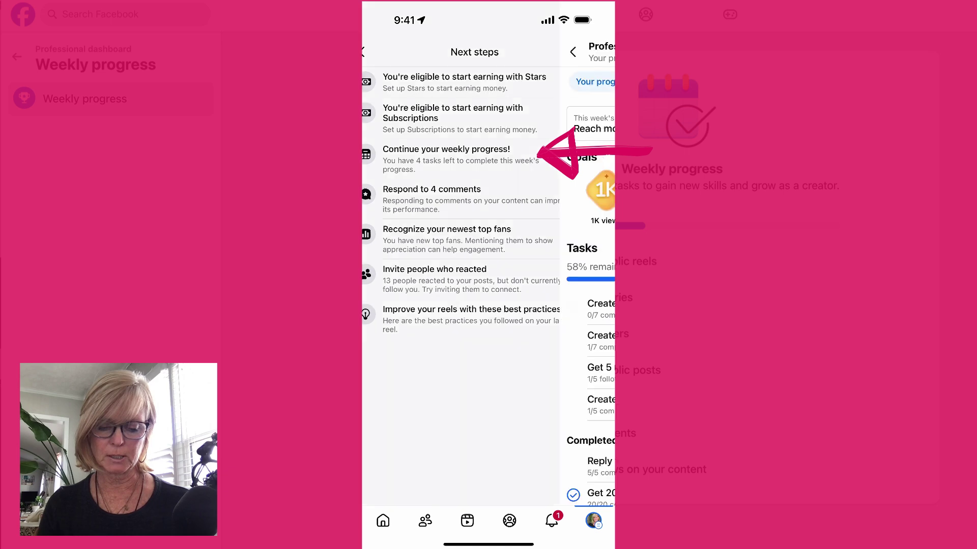
{"action": "scroll", "coordinate": [488, 306], "scroll_direction": "down", "scroll_amount": 2}
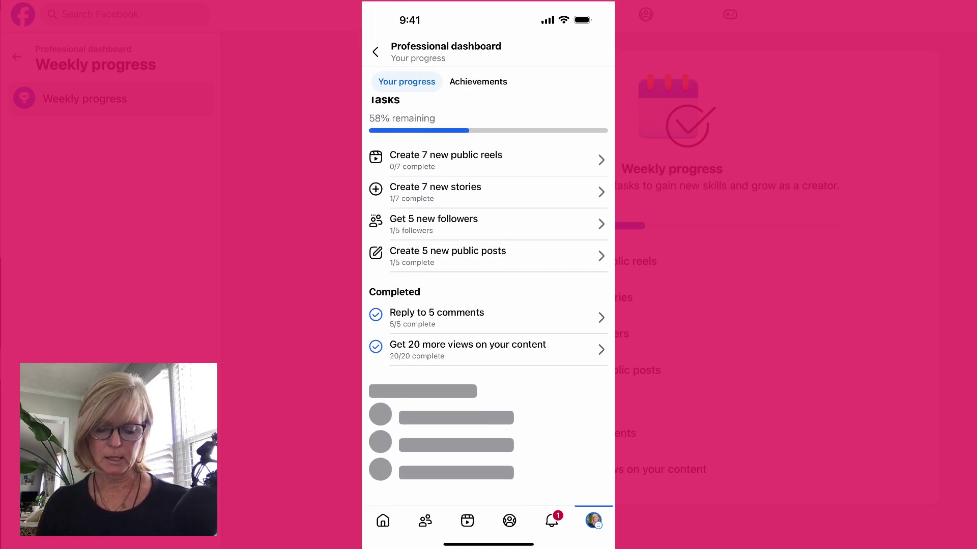
{"action": "scroll", "coordinate": [489, 305], "scroll_direction": "up", "scroll_amount": 3}
{"action": "scroll", "coordinate": [488, 306], "scroll_direction": "down", "scroll_amount": 2}
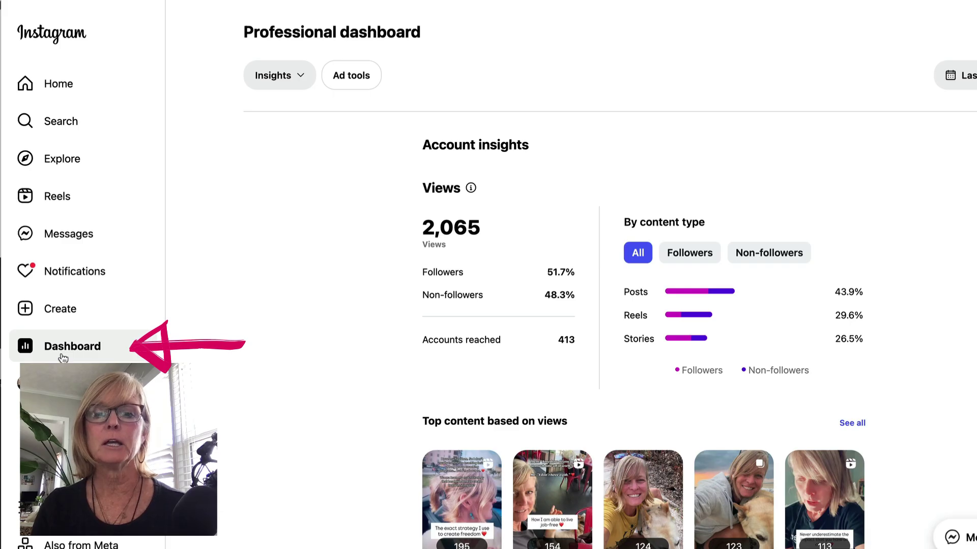
Scroll Instagram account insights down to followers' most active times, 1,077 total followers
{"action": "scroll", "coordinate": [429, 352], "scroll_direction": "down", "scroll_amount": 6}
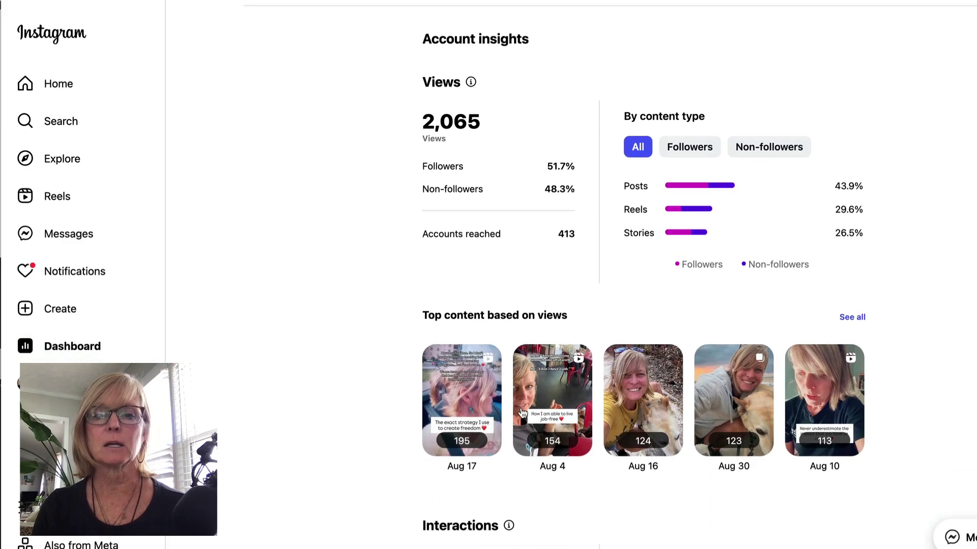
{"action": "scroll", "coordinate": [521, 410], "scroll_direction": "down", "scroll_amount": 10}
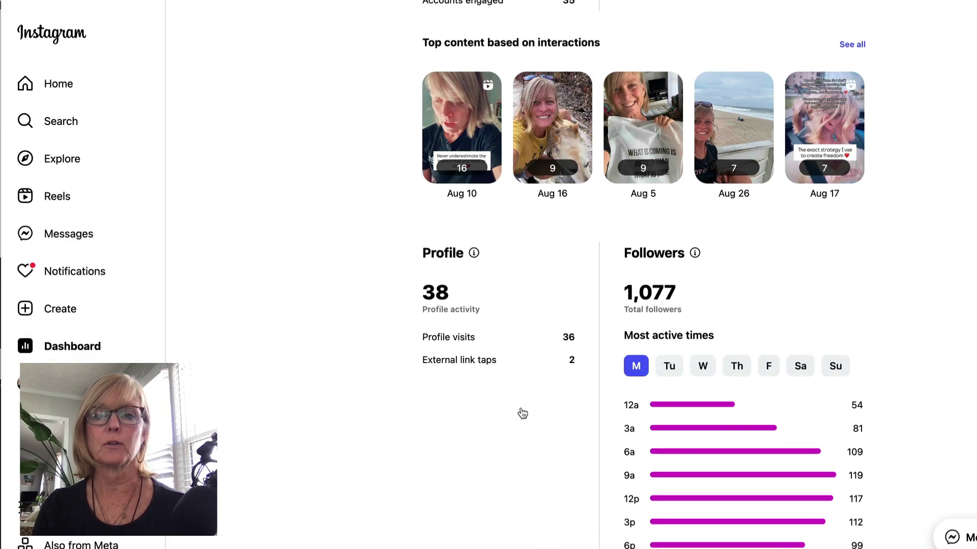
{"action": "scroll", "coordinate": [520, 407], "scroll_direction": "down", "scroll_amount": 3}
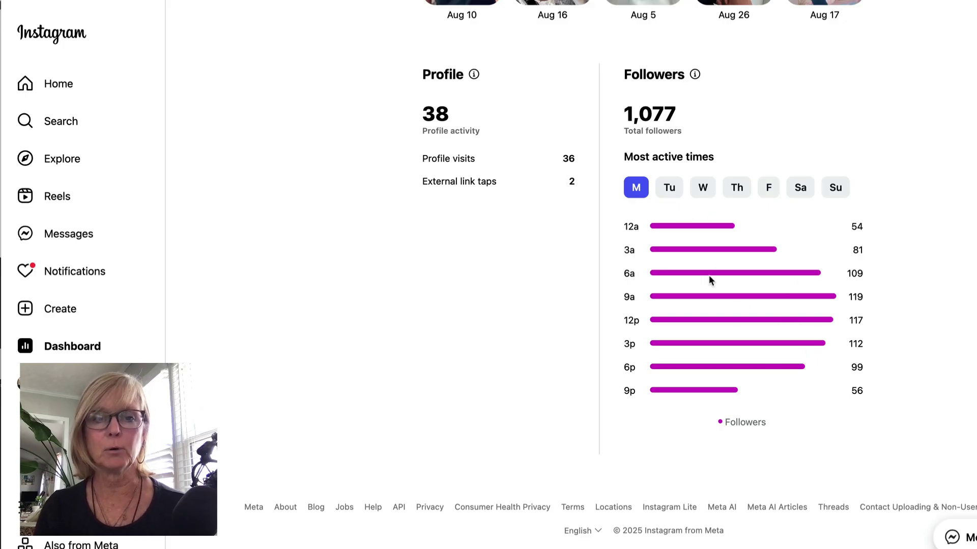
{"action": "scroll", "coordinate": [761, 300], "scroll_direction": "up", "scroll_amount": 1}
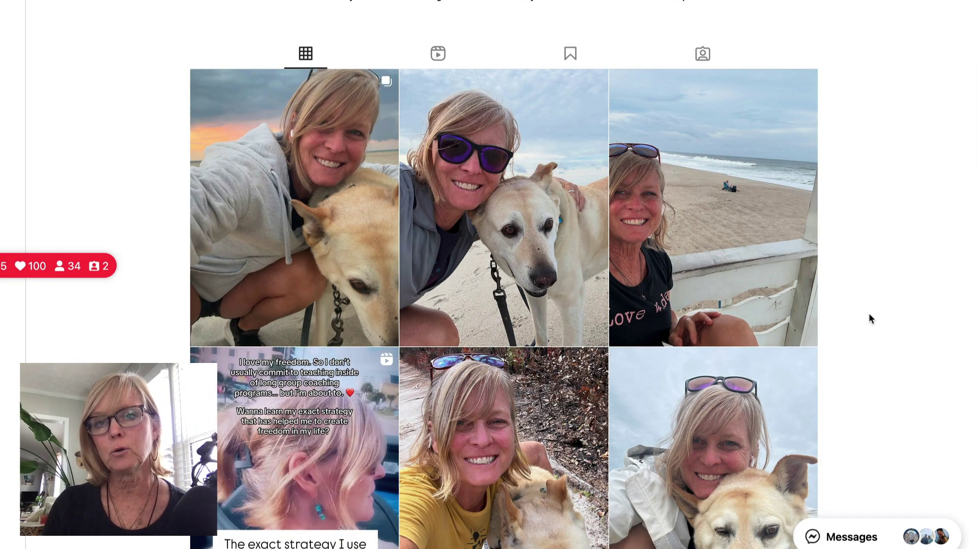
Open the 'Never underestimate the impact' reel and show its insights
{"action": "scroll", "coordinate": [869, 319], "scroll_direction": "down", "scroll_amount": 6}
{"action": "scroll", "coordinate": [869, 319], "scroll_direction": "down", "scroll_amount": 4}
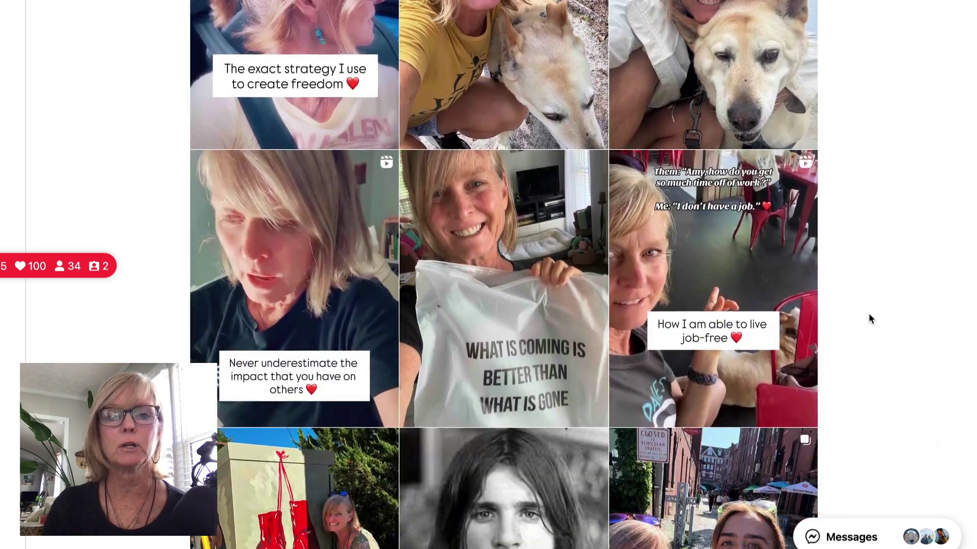
{"action": "left_click", "coordinate": [310, 168]}
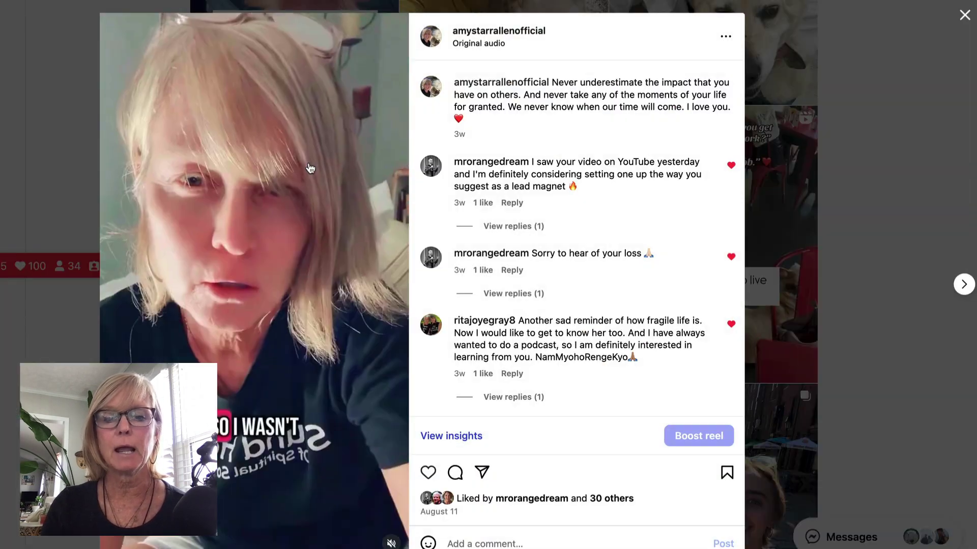
{"action": "left_click", "coordinate": [437, 436]}
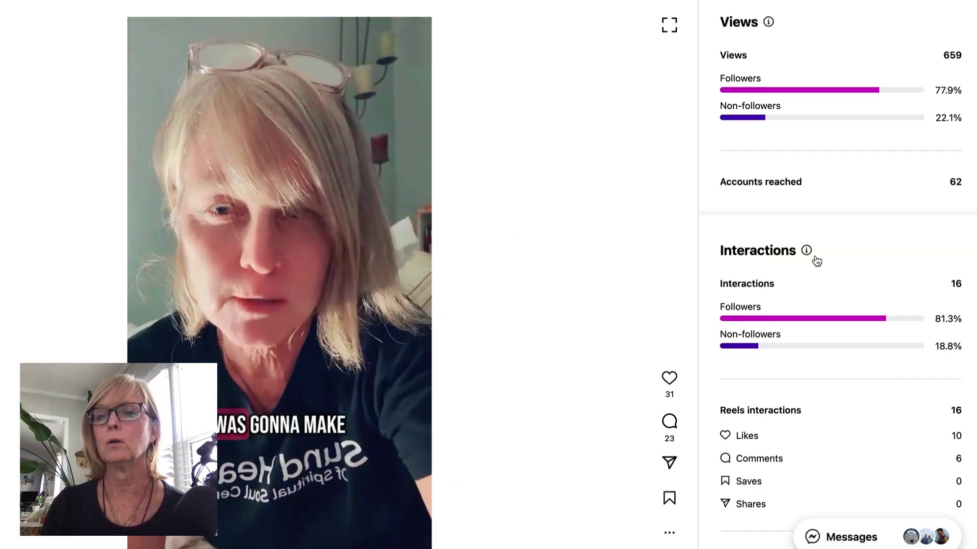
Review the reel's insights: 659 views, 16 interactions and 11 accounts engaged
{"action": "scroll", "coordinate": [840, 255], "scroll_direction": "down", "scroll_amount": 2}
{"action": "scroll", "coordinate": [875, 120], "scroll_direction": "up", "scroll_amount": 2}
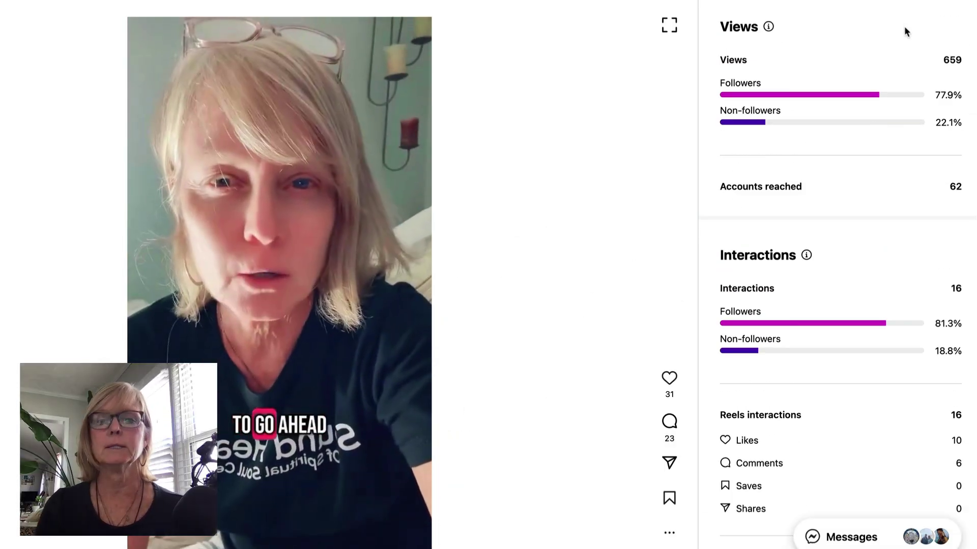
{"action": "scroll", "coordinate": [913, 193], "scroll_direction": "down", "scroll_amount": 1}
{"action": "scroll", "coordinate": [917, 211], "scroll_direction": "up", "scroll_amount": 1}
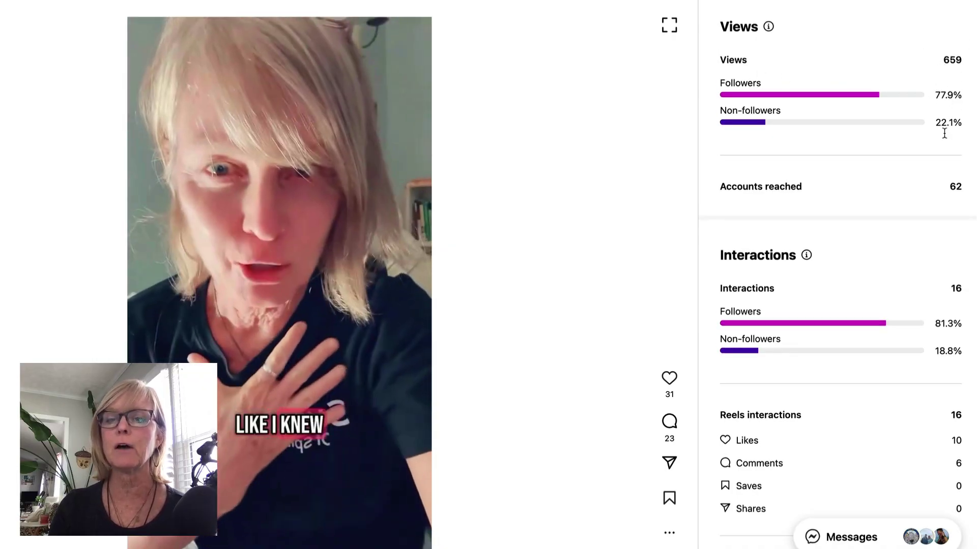
{"action": "scroll", "coordinate": [895, 171], "scroll_direction": "down", "scroll_amount": 3}
{"action": "scroll", "coordinate": [894, 170], "scroll_direction": "down", "scroll_amount": 1}
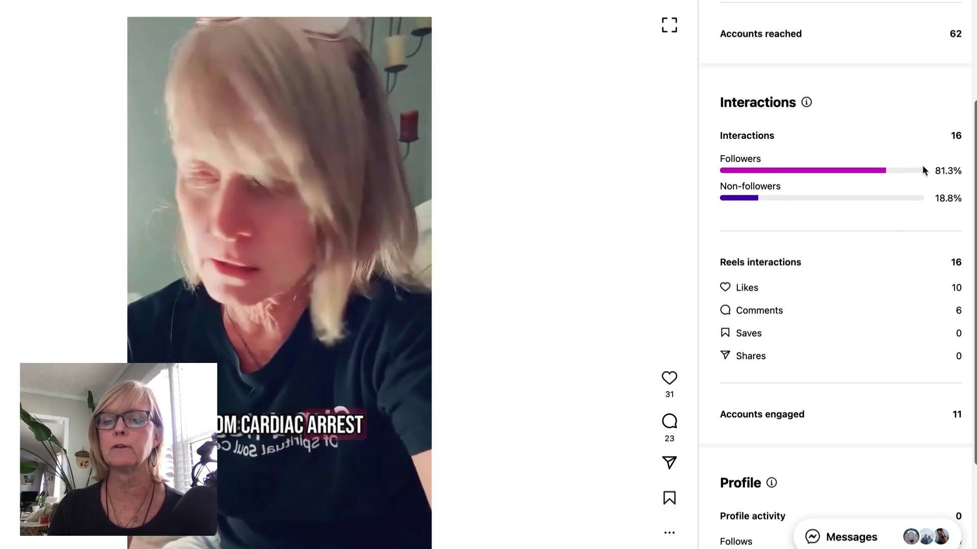
{"action": "scroll", "coordinate": [930, 211], "scroll_direction": "down", "scroll_amount": 4}
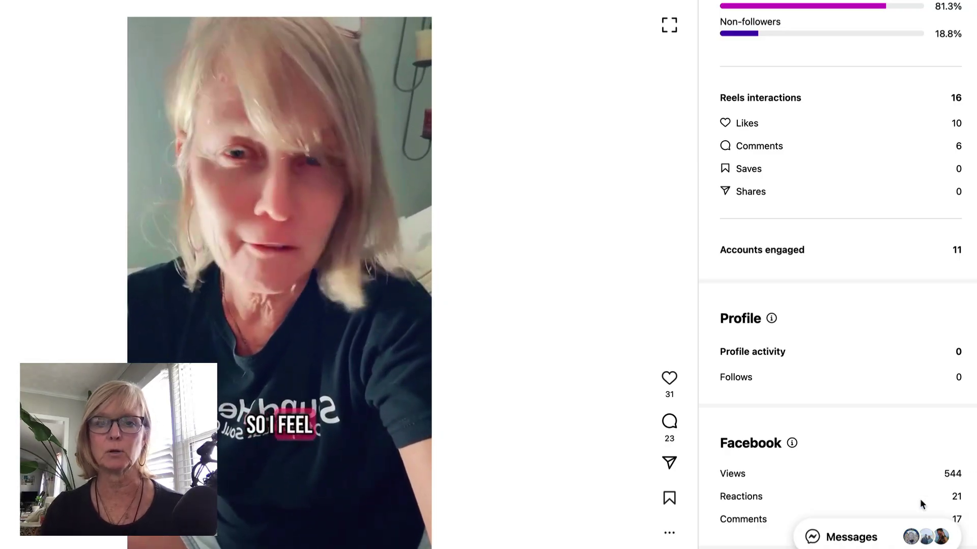
{"action": "scroll", "coordinate": [898, 375], "scroll_direction": "up", "scroll_amount": 3}
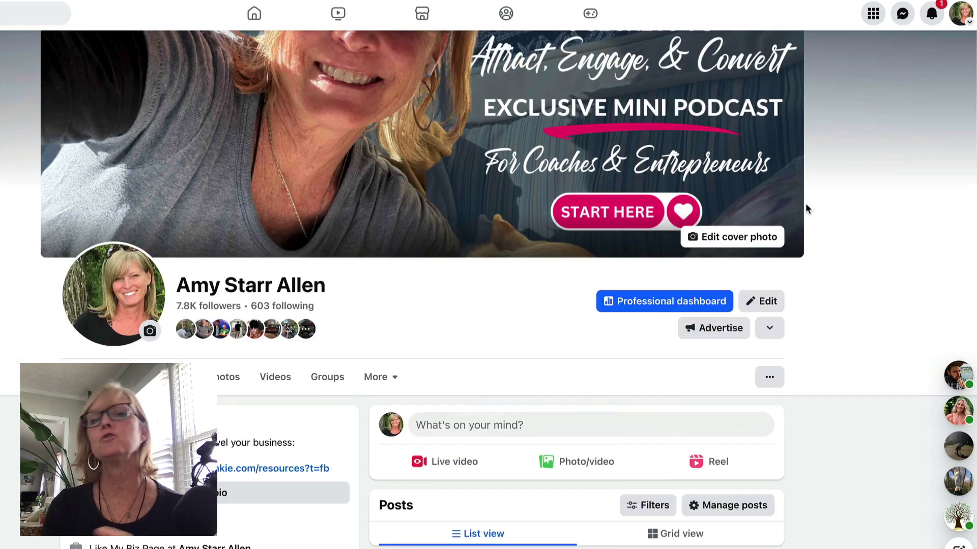
{"action": "scroll", "coordinate": [805, 203], "scroll_direction": "up", "scroll_amount": 1}
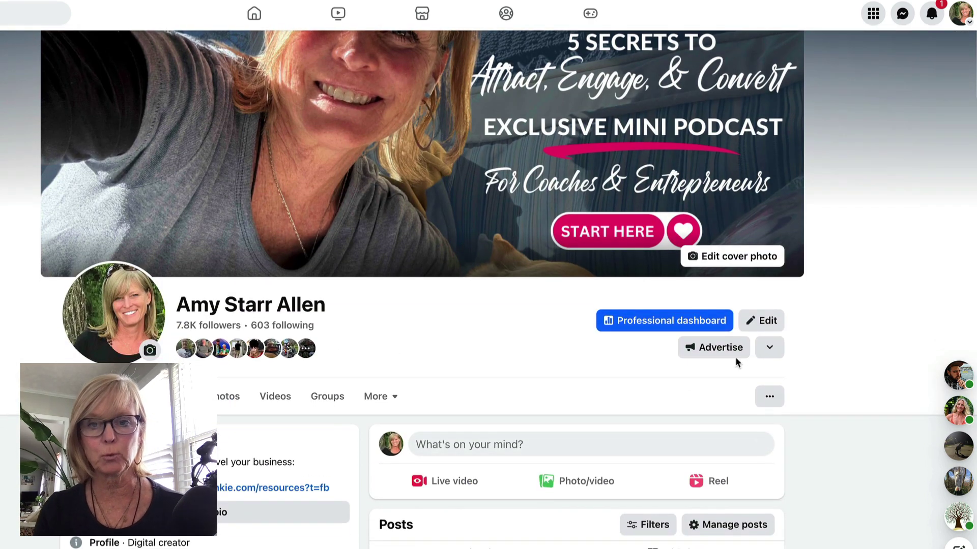
Scroll the Facebook profile page showing 7.8K followers and 603 following
{"action": "scroll", "coordinate": [668, 349], "scroll_direction": "up", "scroll_amount": 1}
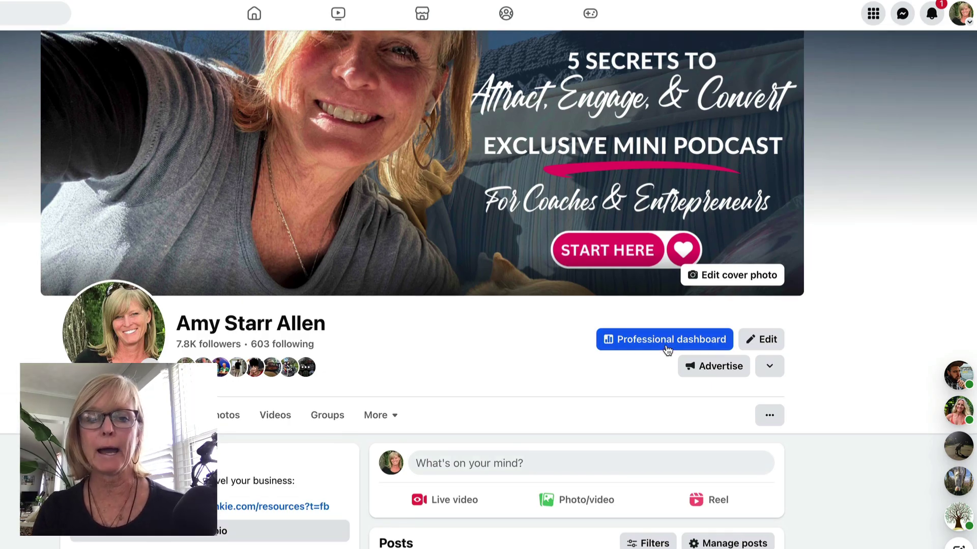
{"action": "scroll", "coordinate": [653, 359], "scroll_direction": "down", "scroll_amount": 1}
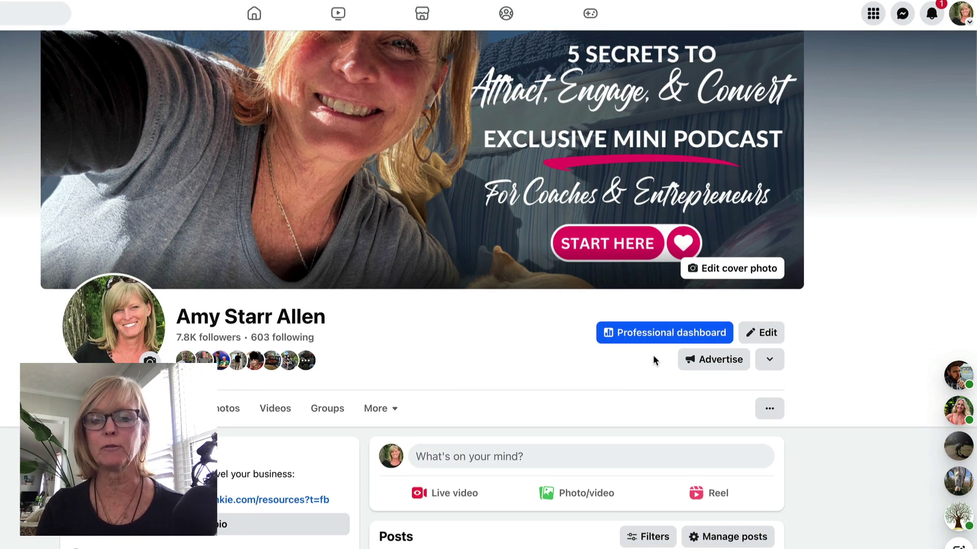
Bring up the profile's '...' menu with View As, Activity log and Fan engagement
{"action": "left_click", "coordinate": [770, 410]}
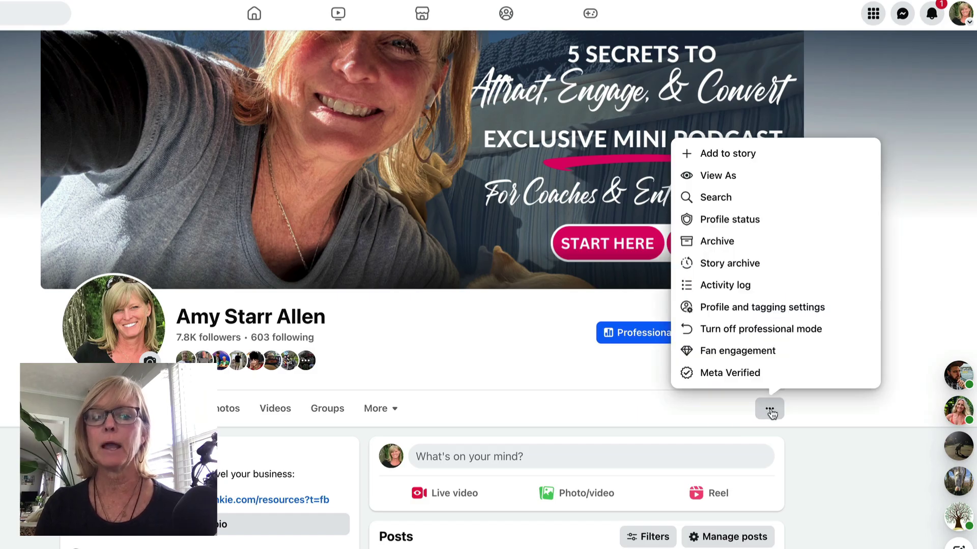